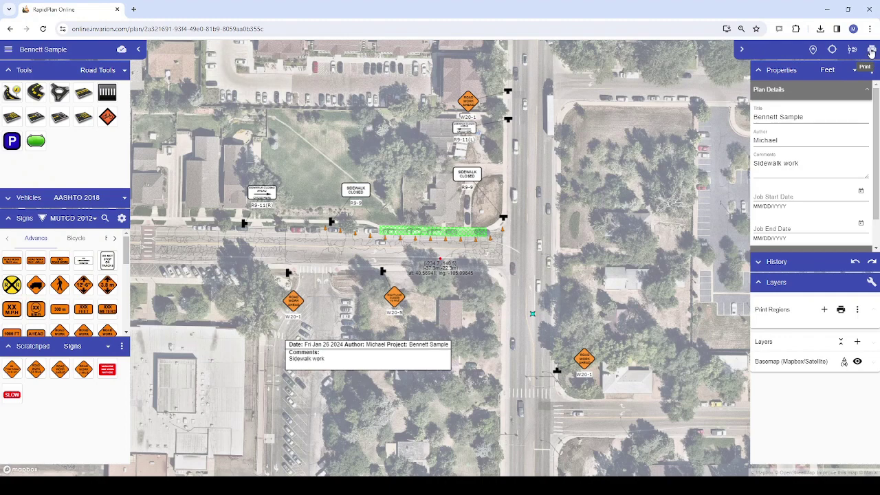
Open the Print Region dialog to preview the Bennett Sample plan on Letter landscape paper.
left_click(871, 51)
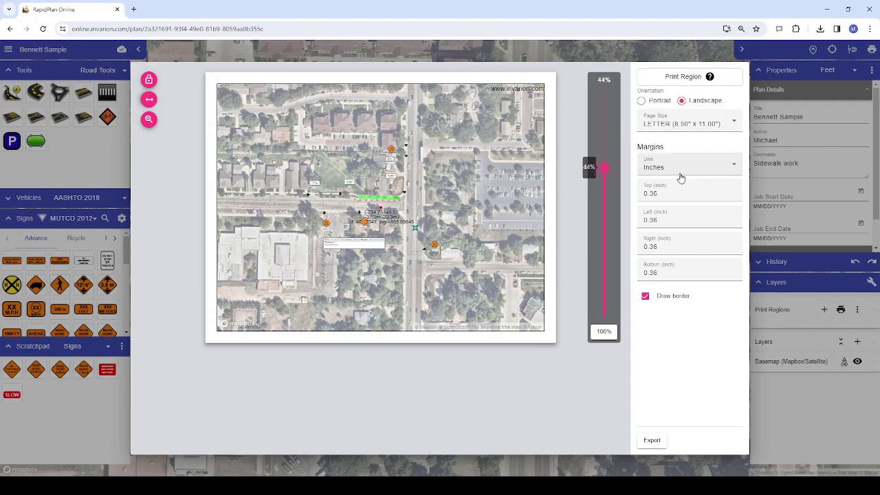
Change the print page size from Letter to TABLOID (11.00" x 17.00").
left_click(735, 122)
left_click(664, 328)
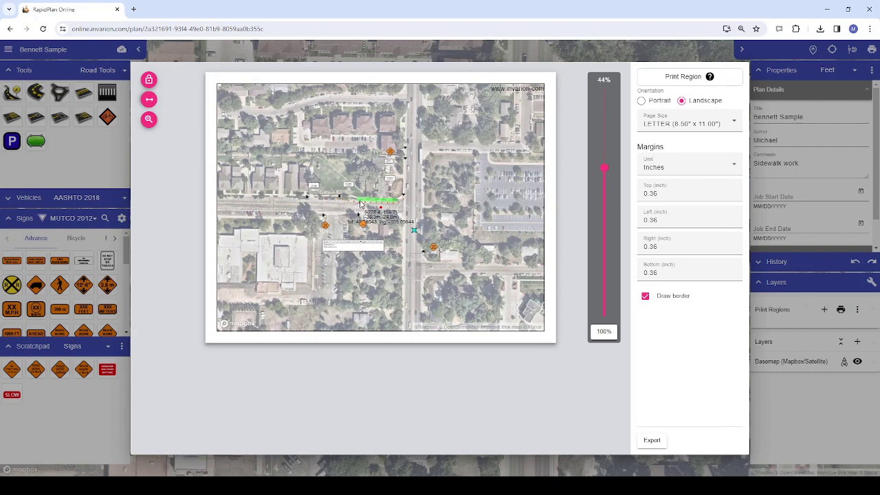
scroll(361, 204, "up", 2)
left_click(727, 122)
scroll(708, 165, "down", 3)
left_click(684, 232)
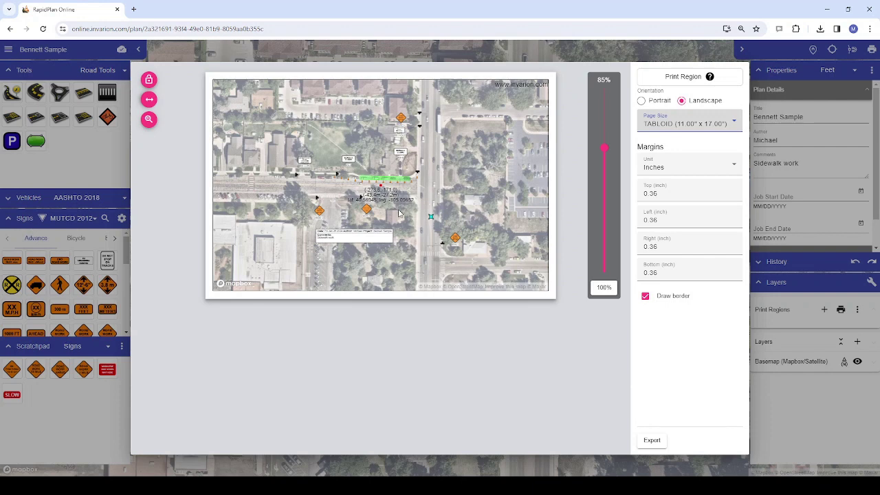
Pan and zoom the preview to position the sidewalk closure on the Tabloid page.
mouse_move(399, 213)
left_mouse_down()
mouse_move(362, 215)
mouse_move(412, 215)
left_mouse_up()
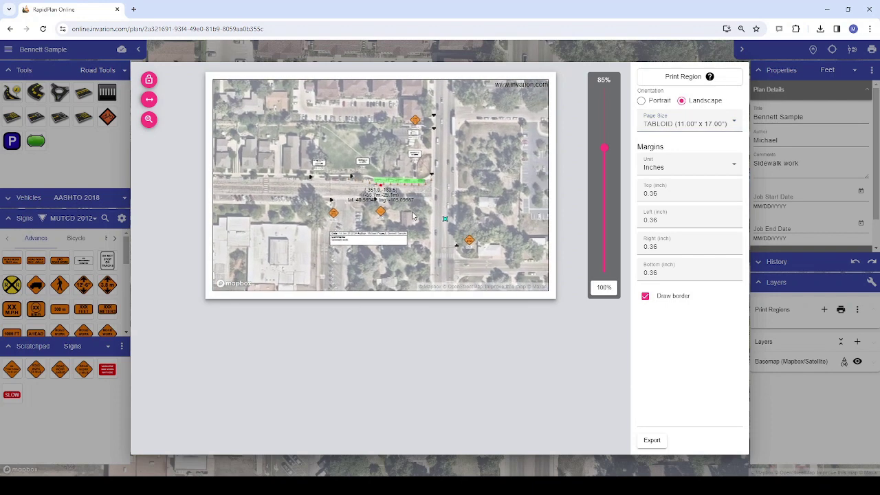
scroll(398, 204, "up", 3)
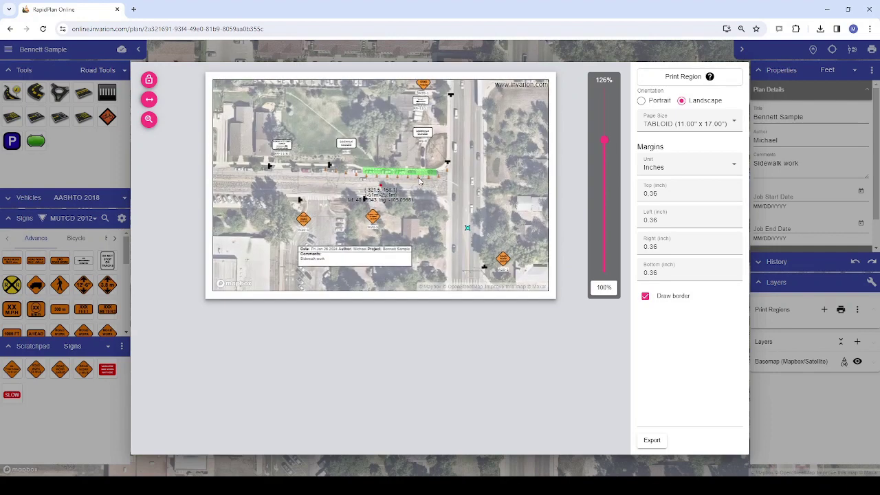
scroll(412, 194, "up", 1)
left_click_drag(415, 192, 414, 188)
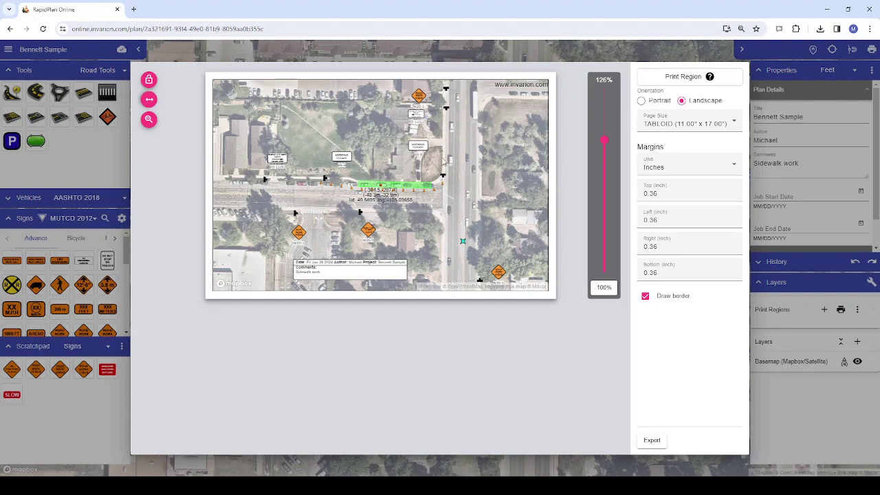
scroll(431, 162, "up", 3)
scroll(366, 213, "down", 3)
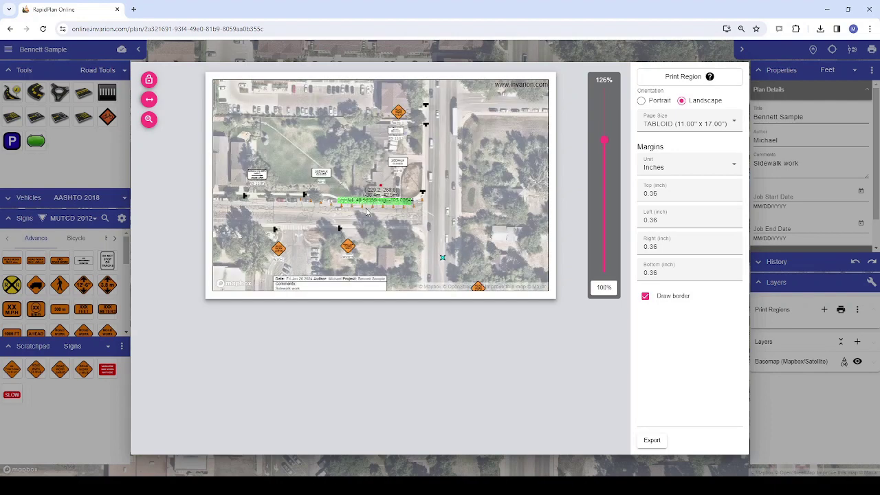
scroll(358, 237, "up", 3)
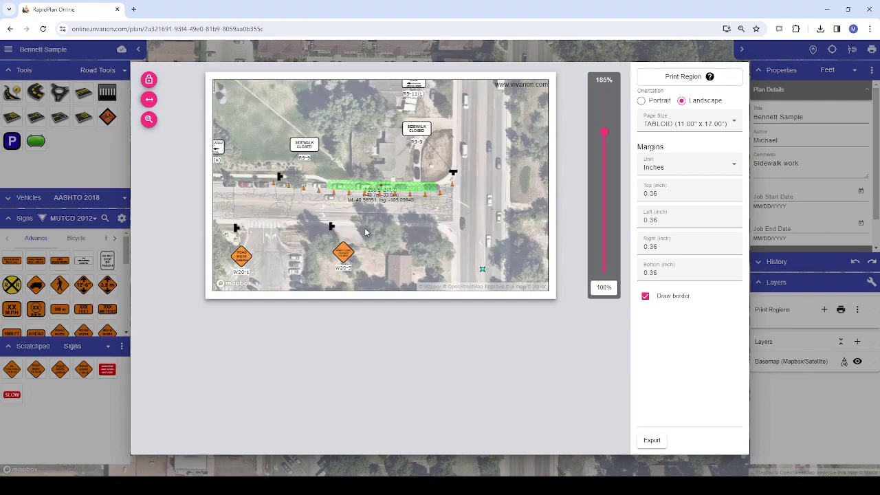
Reduce the print scale to 129% and shift the map slightly right.
mouse_move(604, 133)
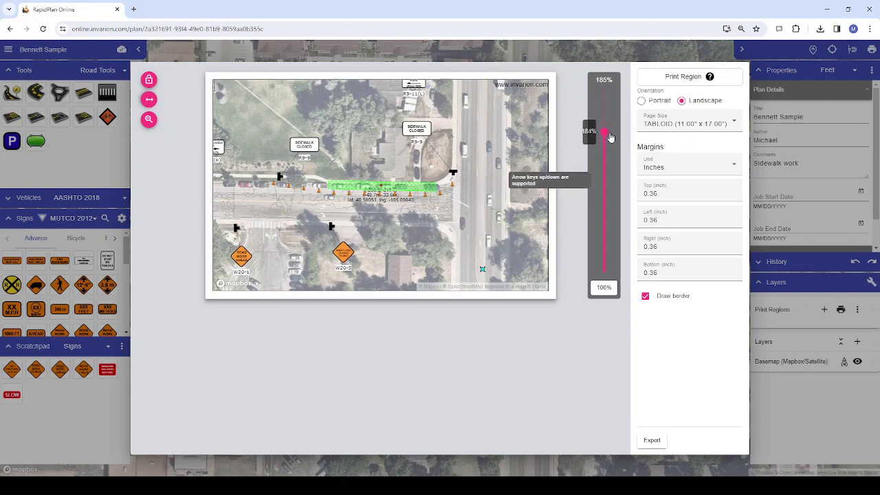
left_click_drag(609, 136, 606, 142)
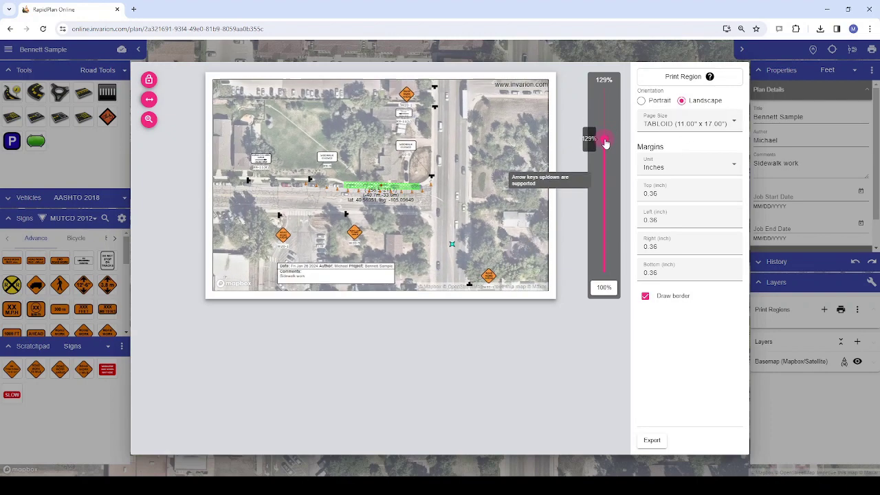
left_click_drag(488, 188, 498, 185)
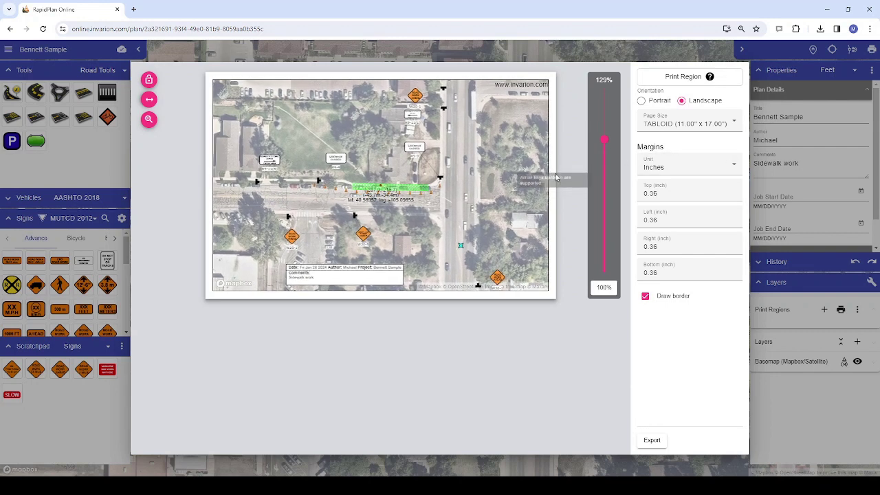
mouse_move(608, 143)
left_click(149, 120)
left_click(149, 122)
left_click(148, 124)
left_click(149, 125)
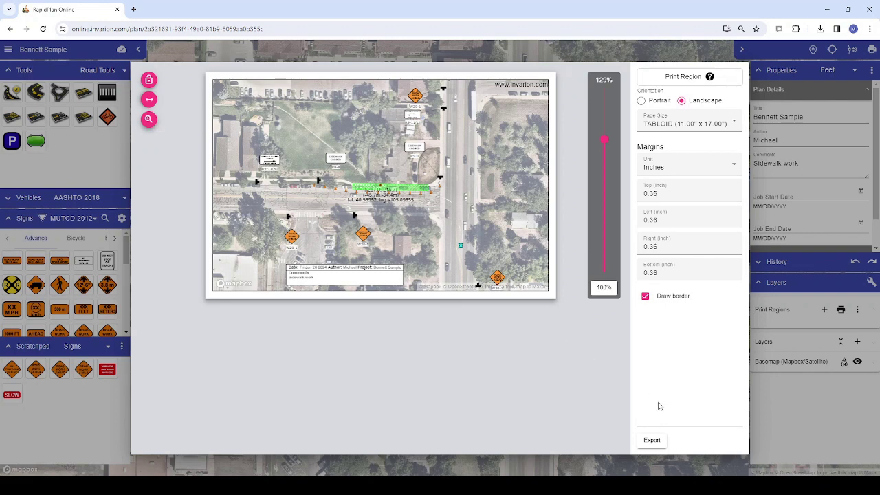
left_click(654, 443)
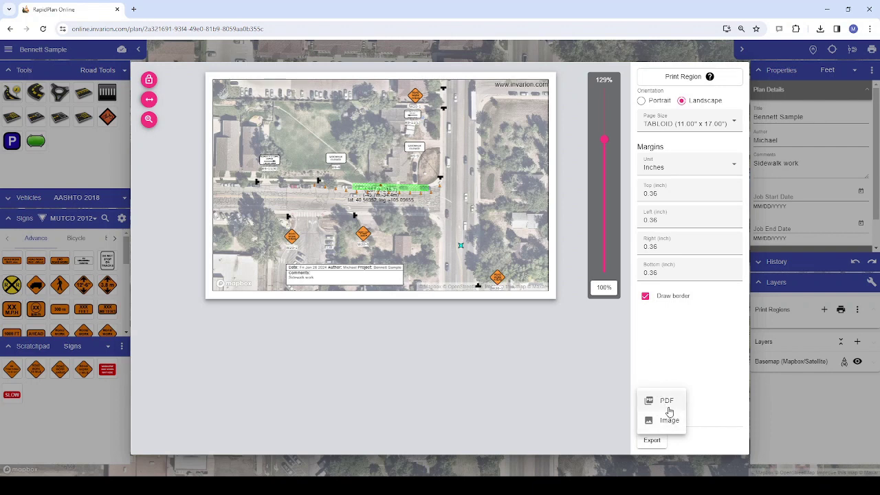
left_click(610, 340)
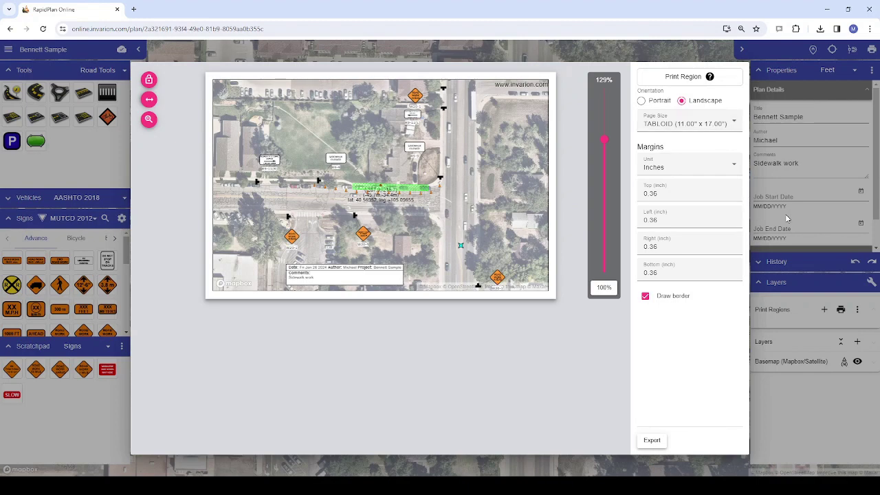
Close the print preview and collapse then re-expand the Print Regions layer section.
key("Escape")
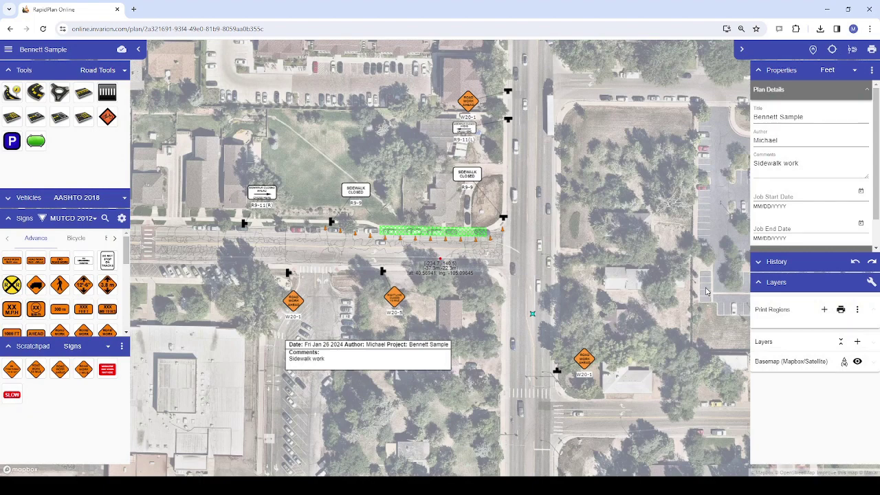
left_click(790, 310)
left_click(793, 313)
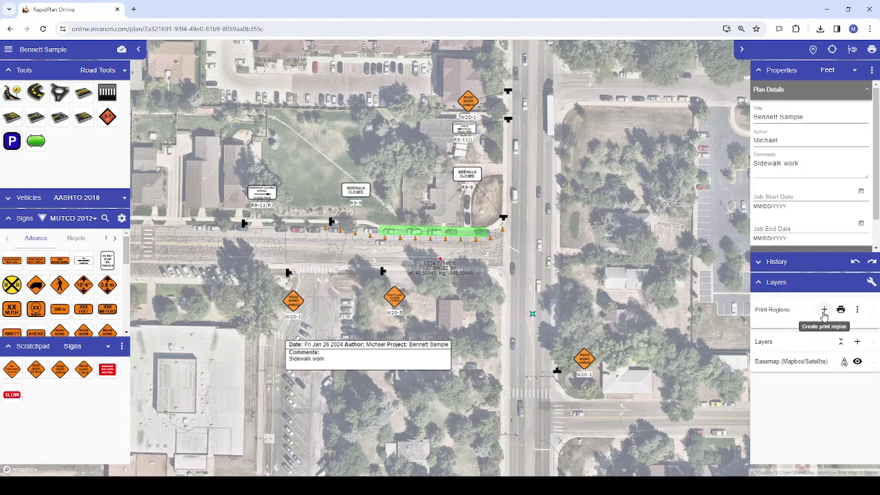
Add Print Region 1 and stretch its top-left corner up and to the left.
left_click(824, 311)
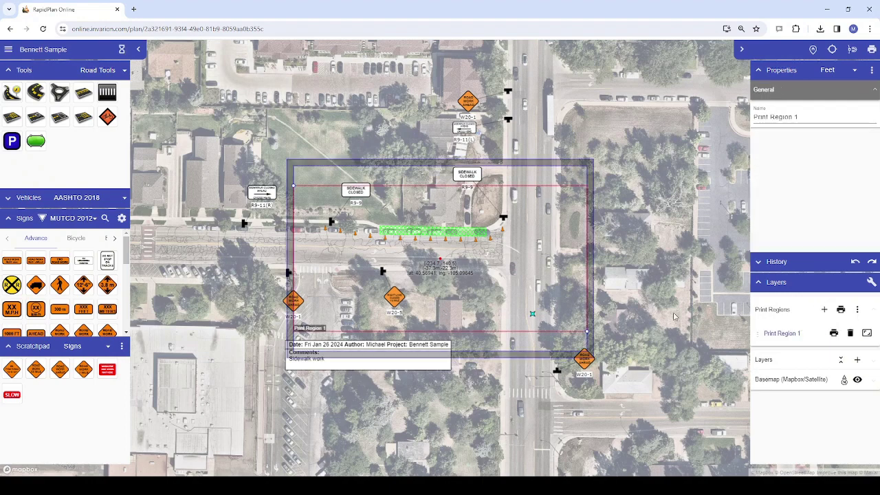
left_click_drag(294, 187, 282, 163)
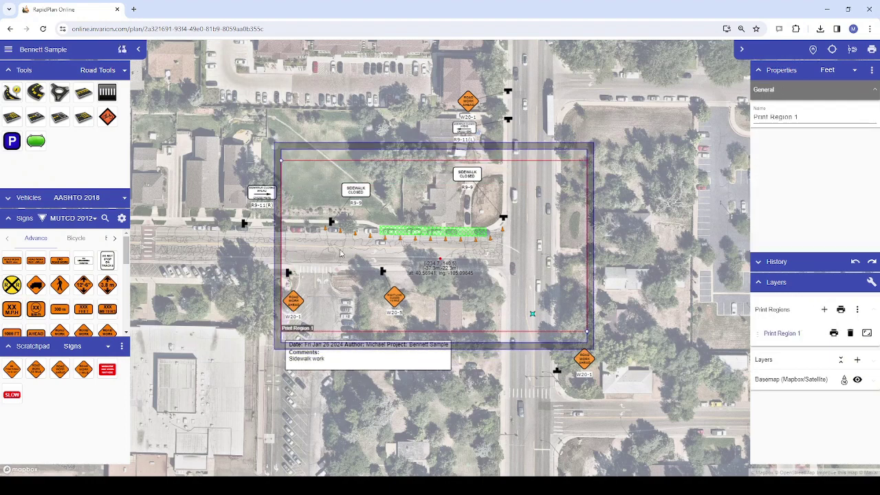
left_click(443, 277)
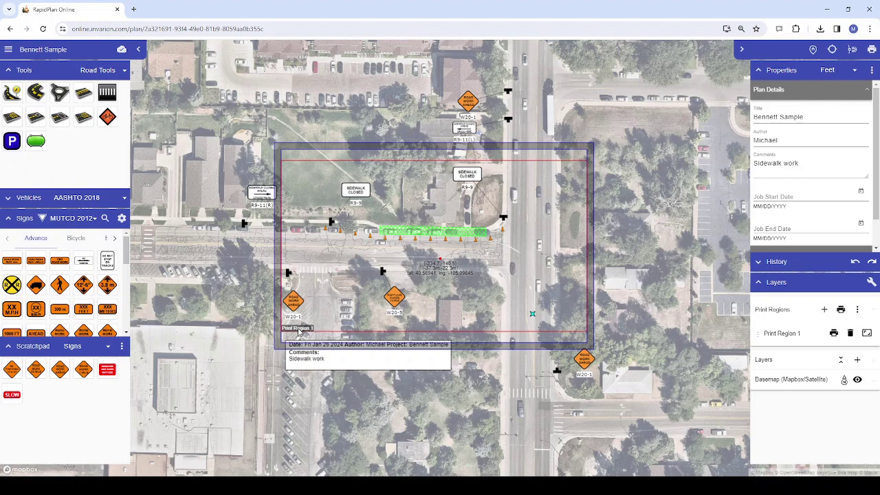
Drag Print Region 1's corners and left edge outward to cover the wider intersection area.
left_click(299, 333)
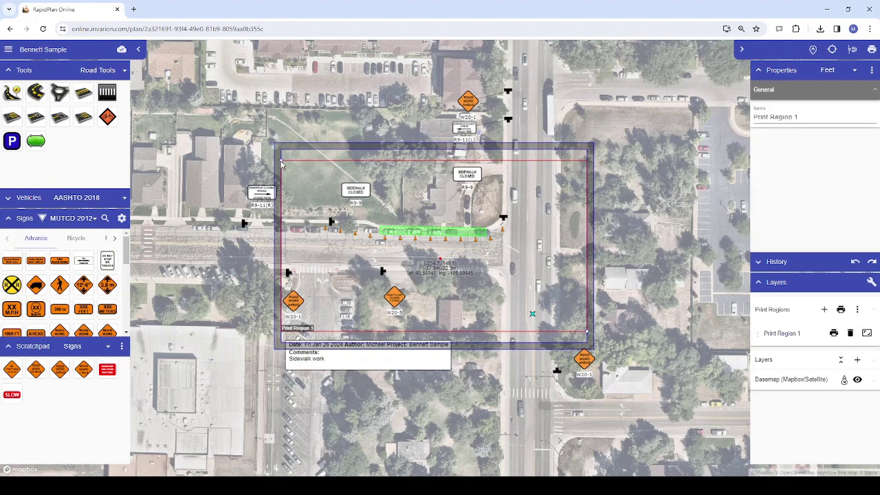
left_click_drag(281, 163, 287, 70)
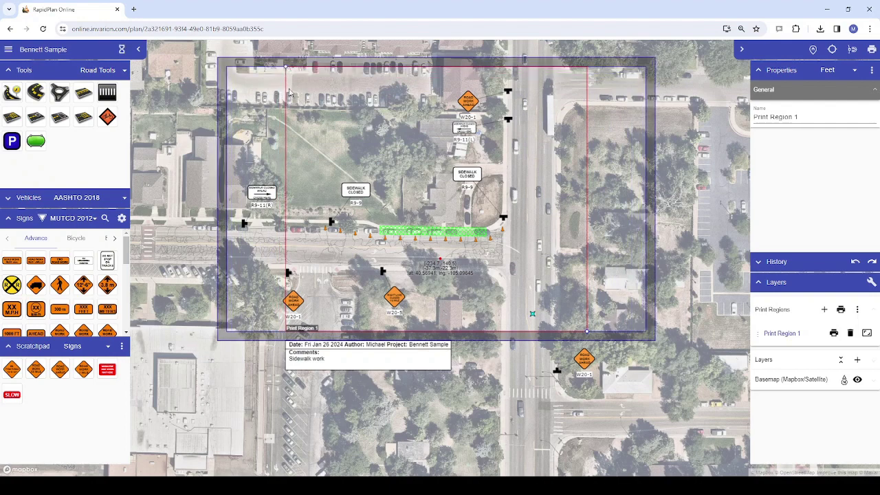
left_click_drag(588, 334, 603, 456)
scroll(564, 363, "down", 2)
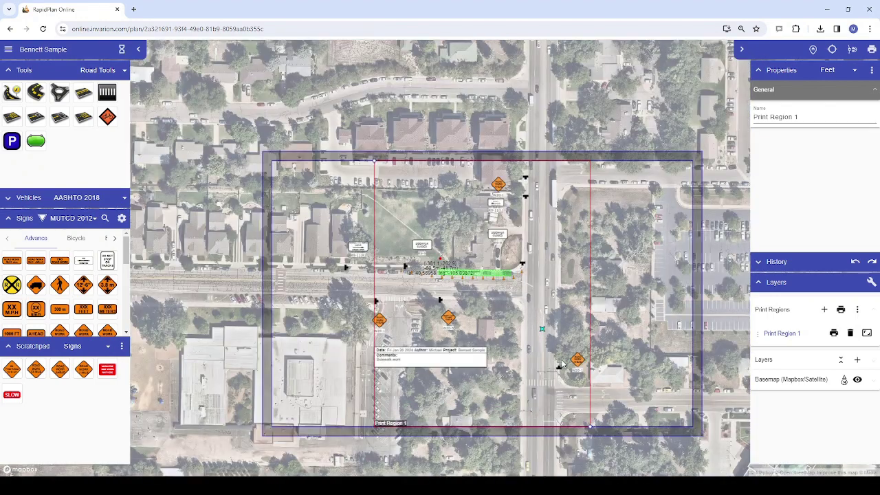
left_click_drag(552, 333, 529, 317)
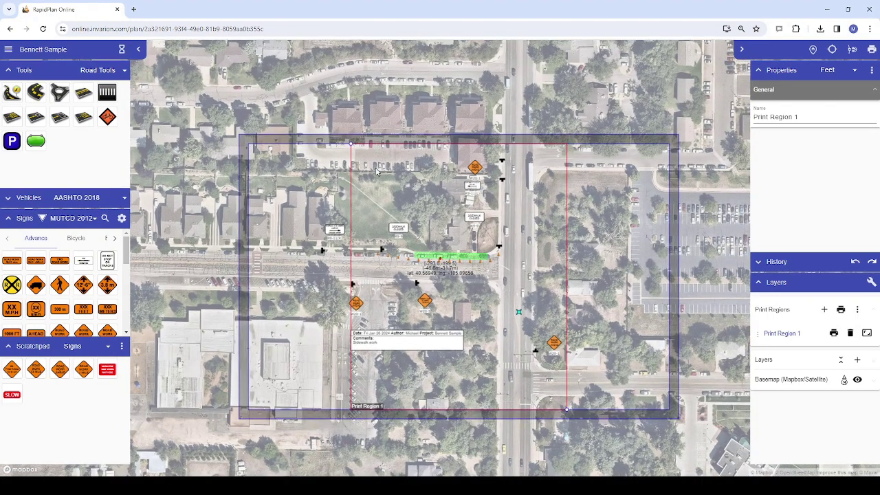
left_click_drag(351, 145, 311, 117)
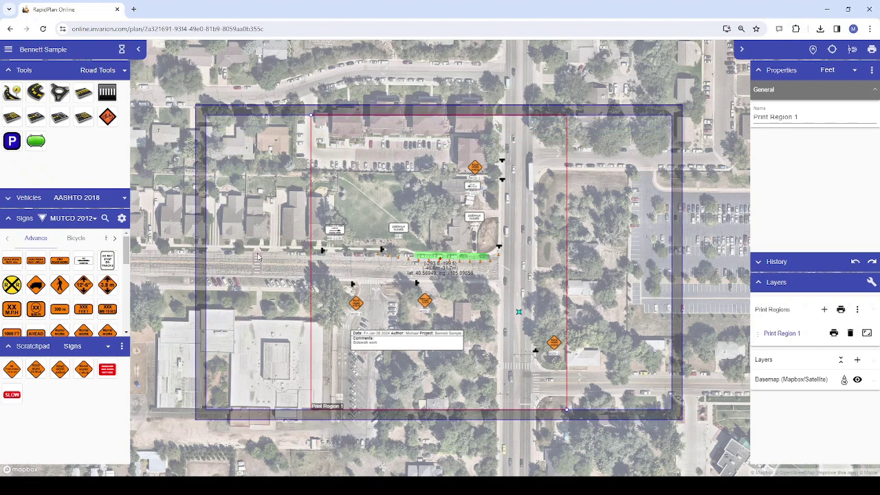
left_click_drag(226, 158, 302, 381)
left_click_drag(581, 165, 667, 381)
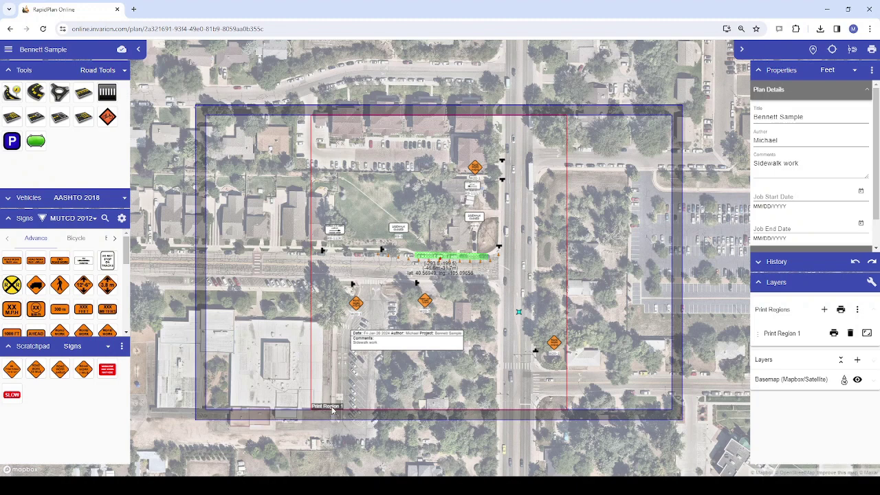
Delete Print Region 1, add a new one over the work zone, and hide center coordinates.
left_click(850, 333)
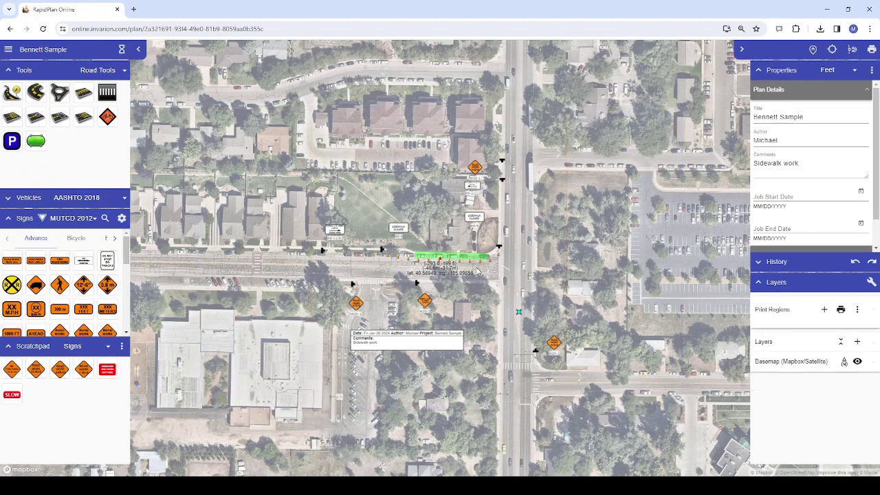
scroll(421, 246, "up", 2)
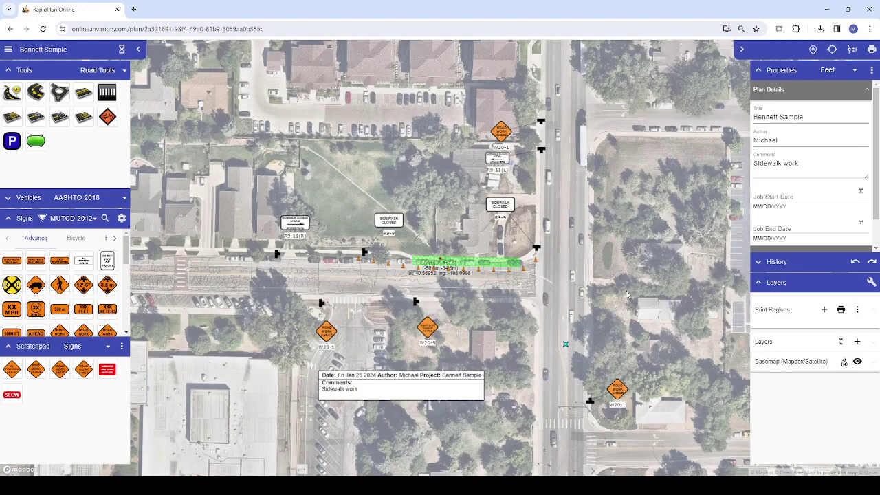
left_click(825, 309)
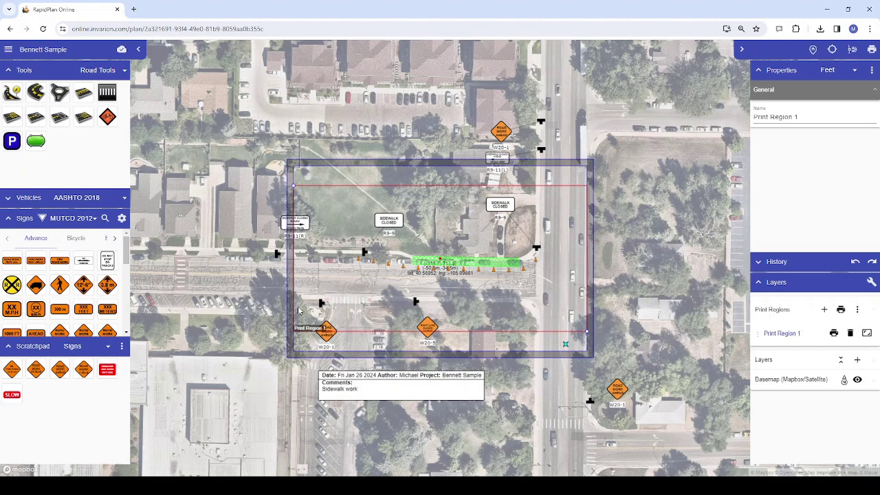
left_click_drag(453, 284, 447, 259)
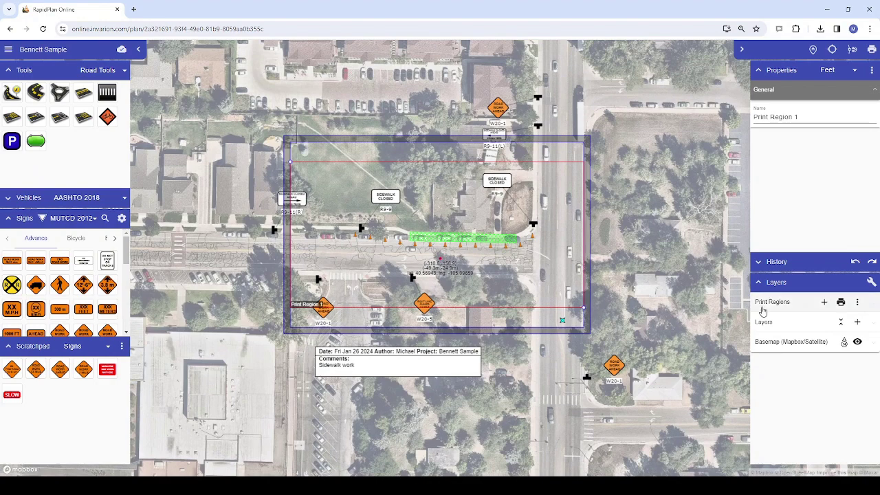
left_click(871, 284)
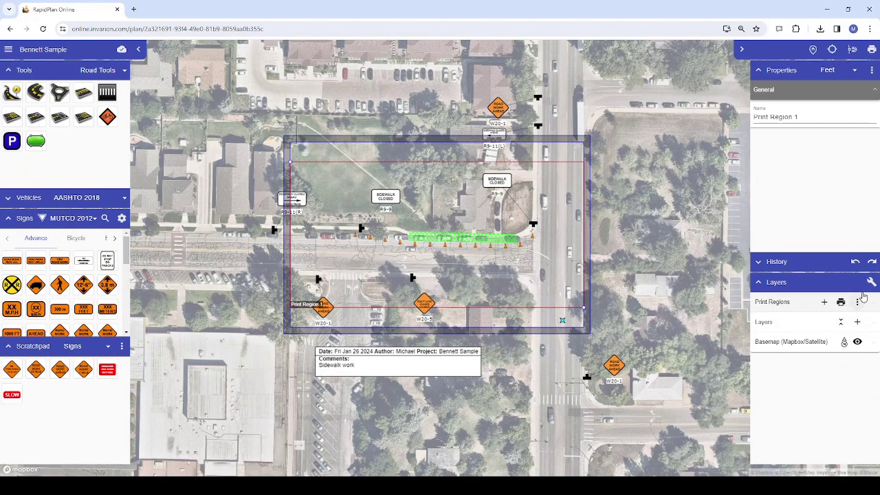
Enlarge and move Print Region 1 to enclose the closure, lower warning signs and note box.
left_click(871, 283)
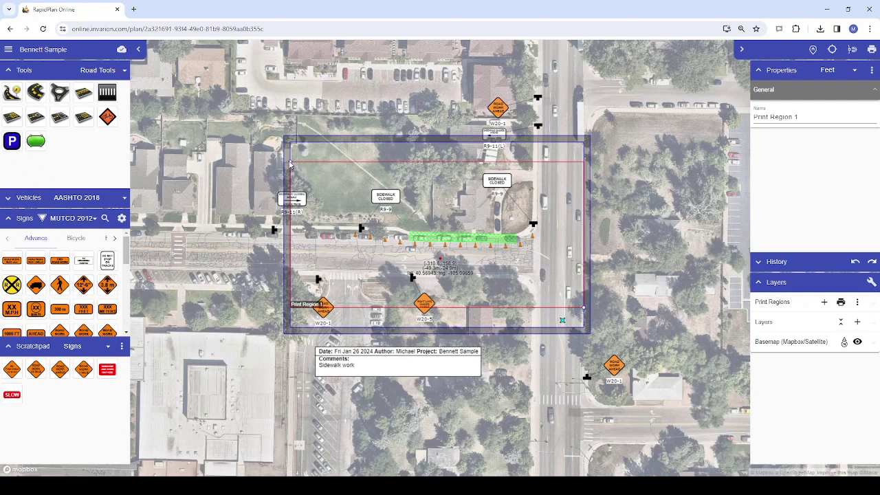
left_click_drag(279, 157, 251, 147)
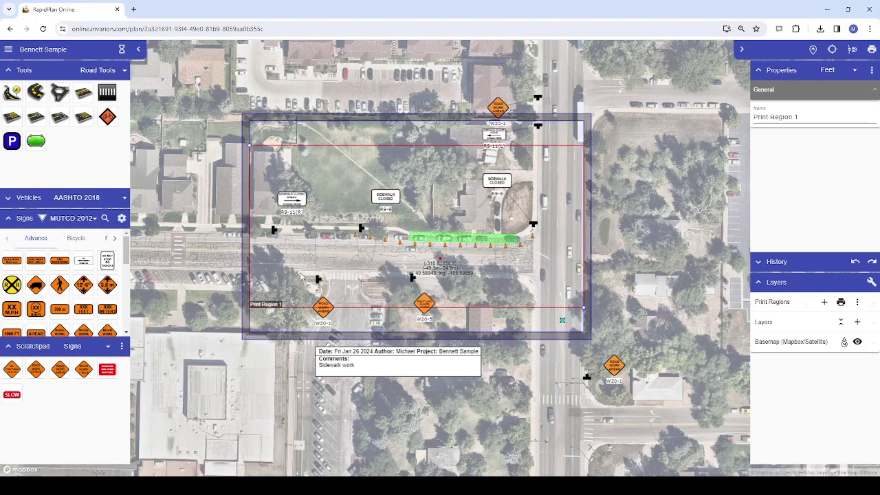
left_click(282, 309)
left_click(273, 307)
left_click_drag(270, 308, 263, 250)
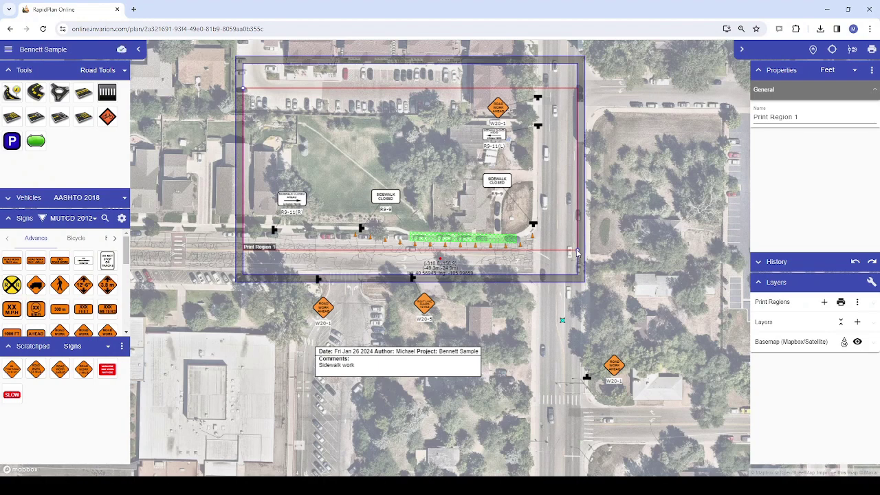
left_click_drag(577, 253, 649, 399)
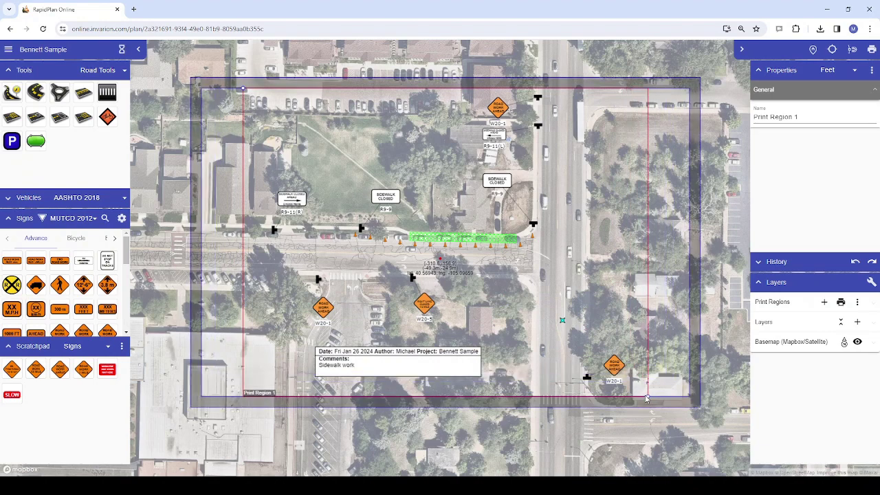
left_click_drag(261, 396, 260, 392)
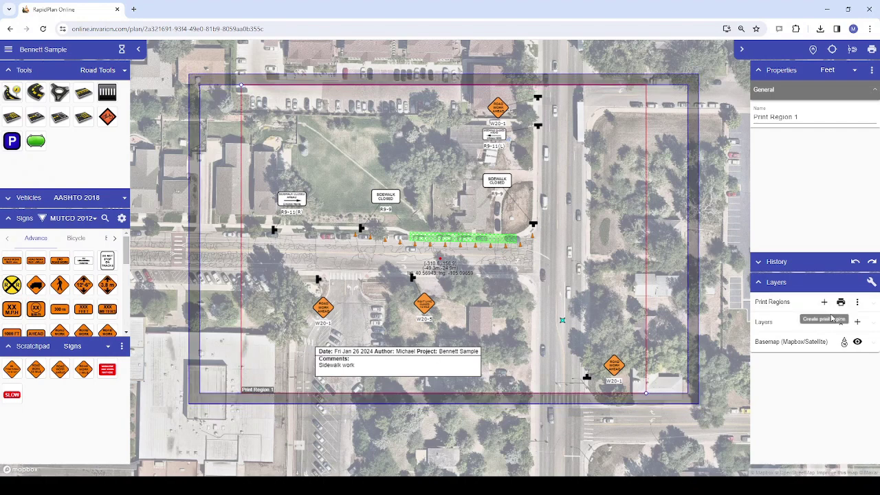
Switch the page size to Letter and back to TABLOID, then fit Print Region 1 to the page.
left_click(857, 302)
mouse_move(827, 392)
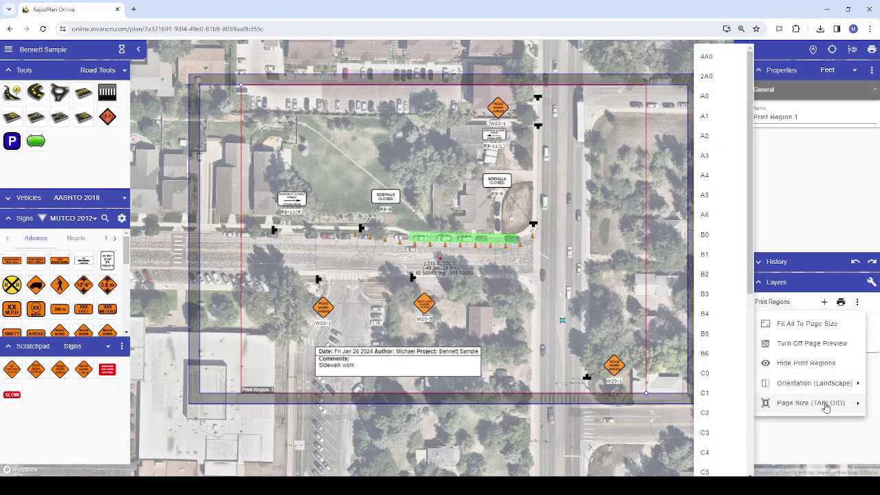
left_click(816, 437)
left_click(858, 302)
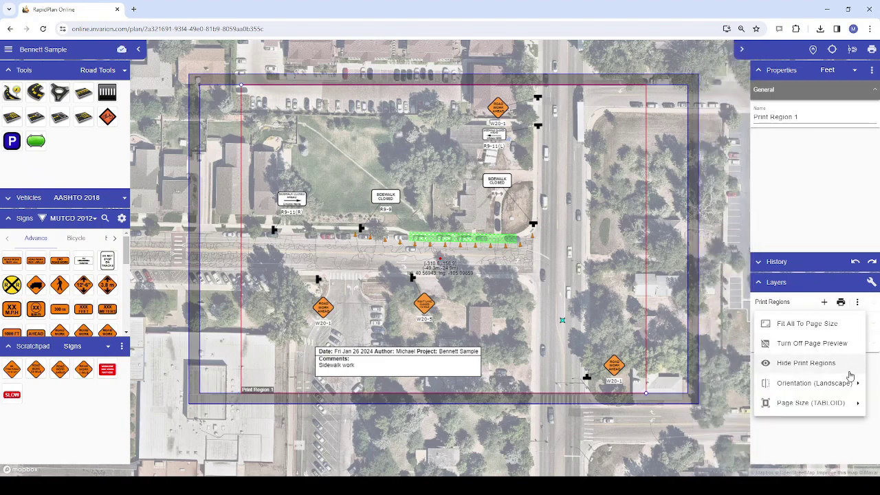
mouse_move(841, 403)
scroll(727, 393, "down", 2)
left_click(722, 449)
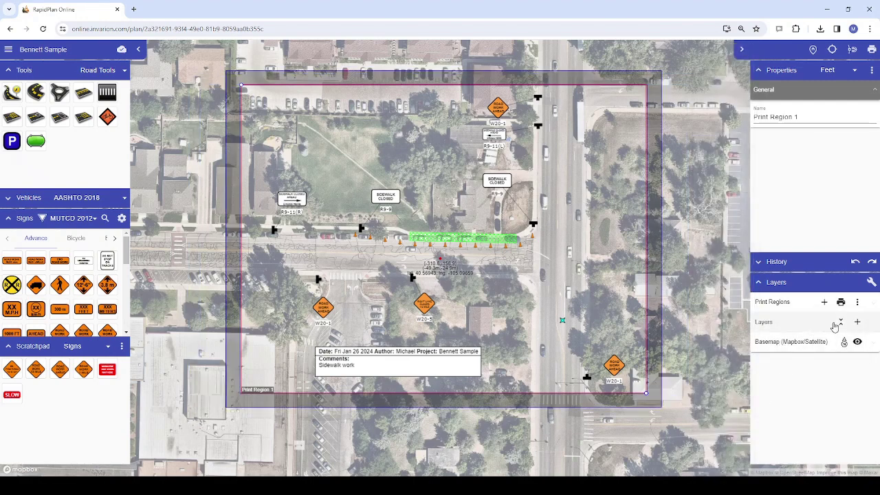
left_click(857, 302)
mouse_move(797, 406)
scroll(721, 422, "down", 5)
left_click(719, 464)
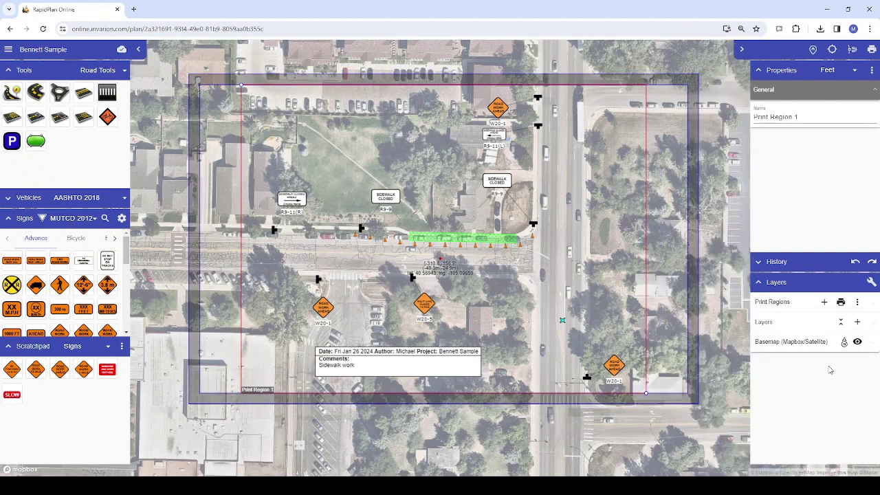
left_click(784, 304)
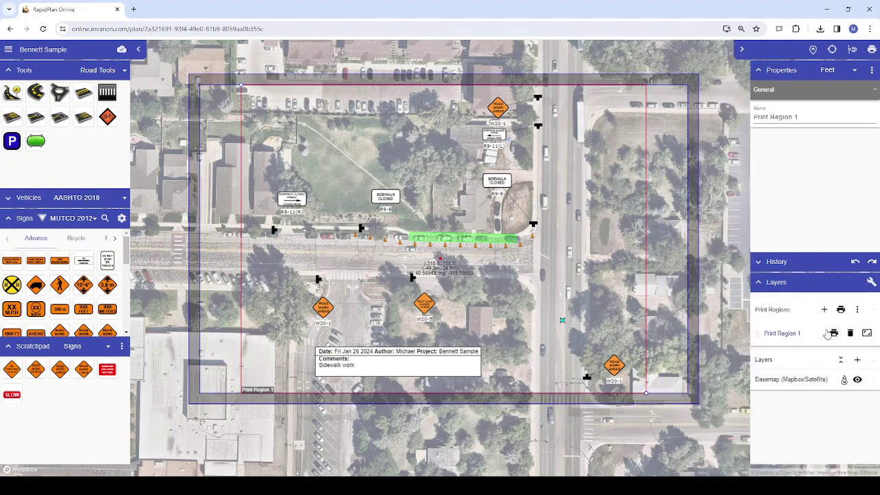
left_click(867, 334)
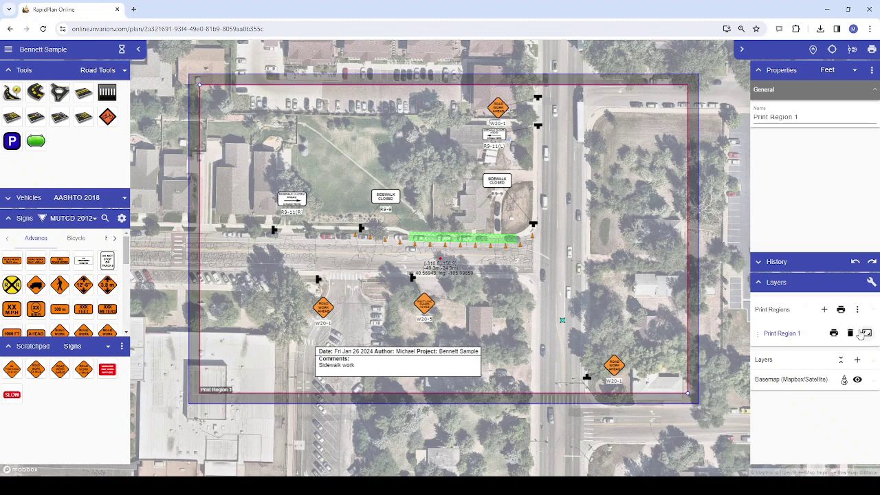
Drag the title box with date, project and comments into Print Region 1's lower-left corner.
right_click(422, 361)
left_click_drag(397, 361, 282, 378)
right_click(283, 377)
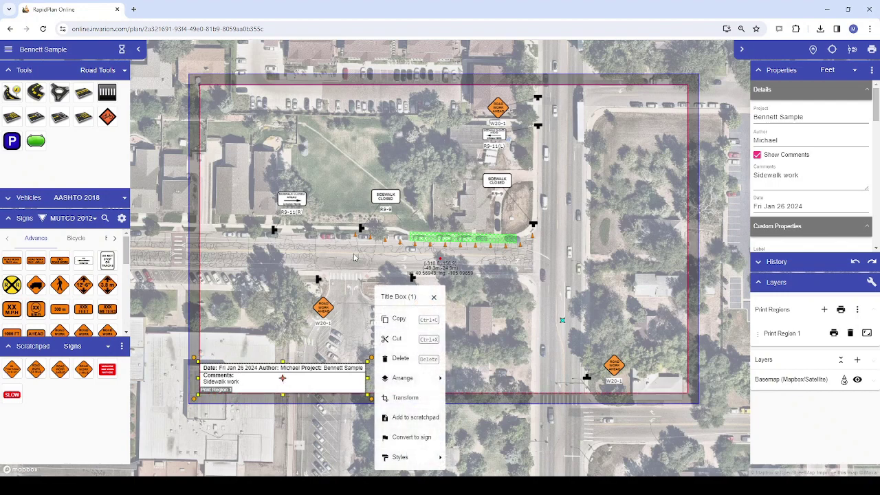
left_click(355, 258)
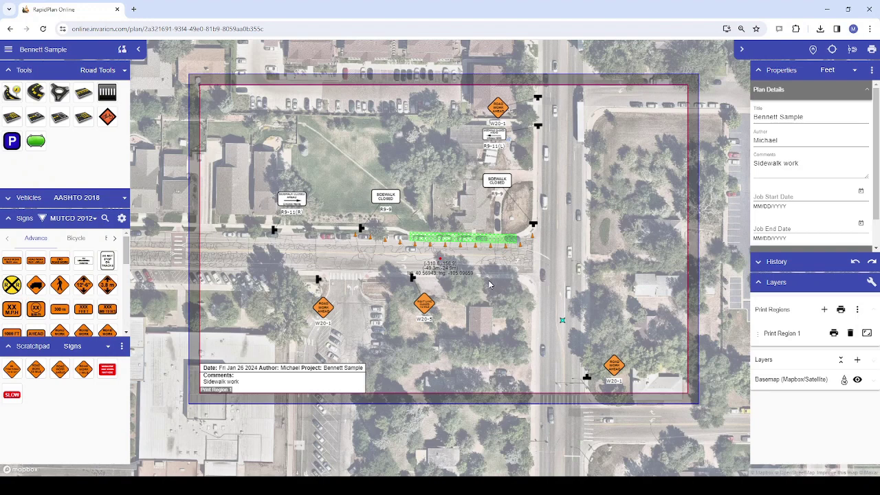
left_click(840, 310)
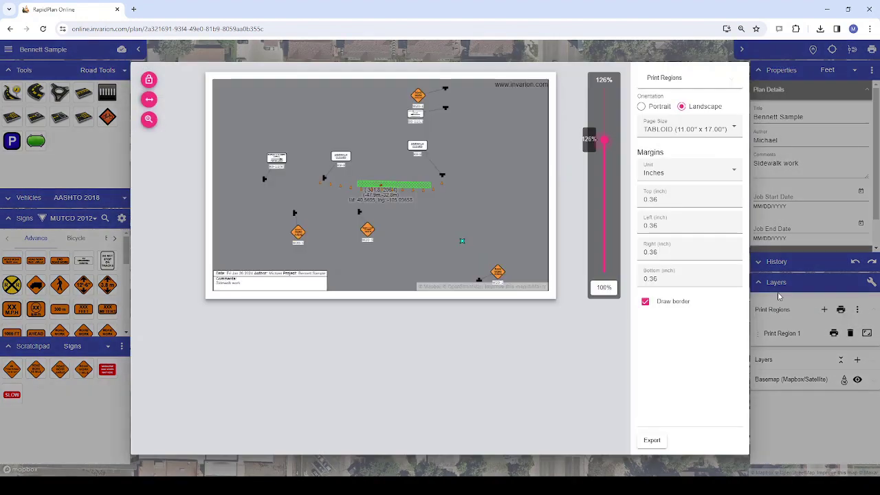
left_click(687, 82)
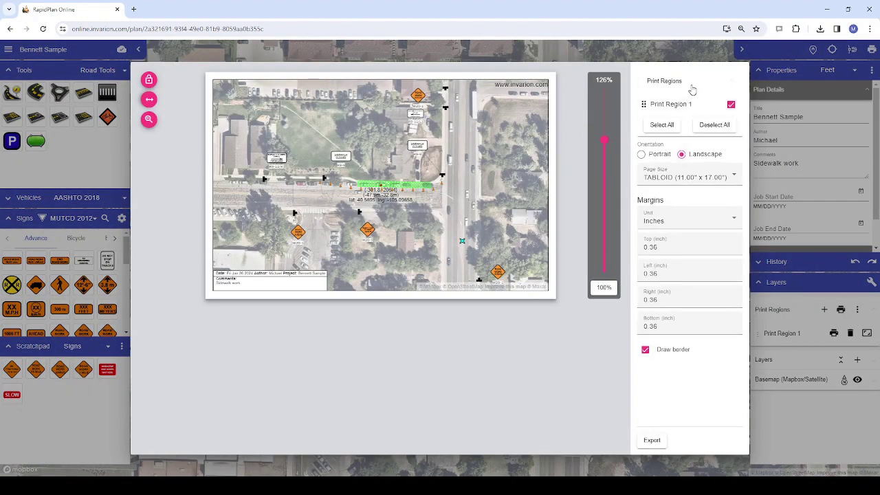
left_click(693, 83)
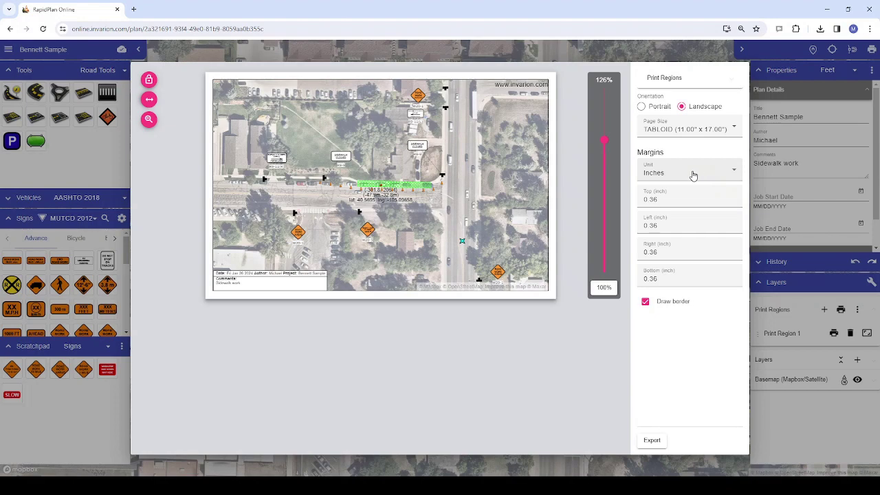
left_click(771, 228)
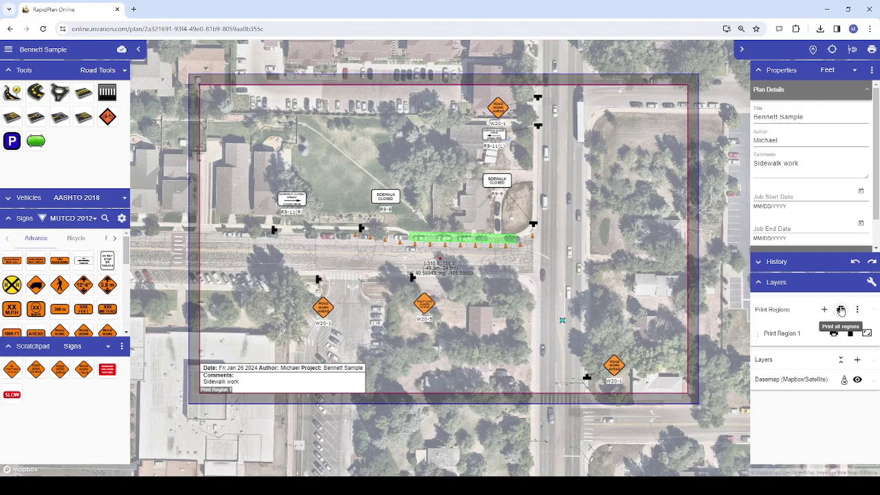
left_click(872, 51)
left_click(704, 82)
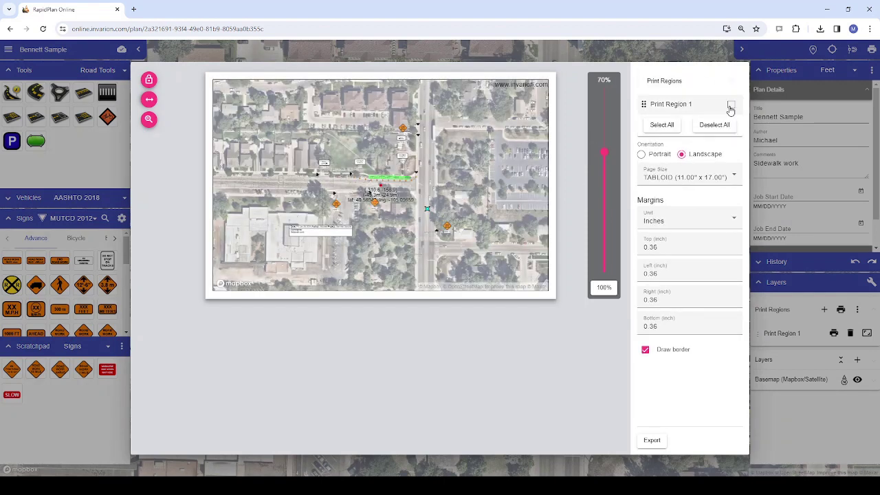
left_click(675, 125)
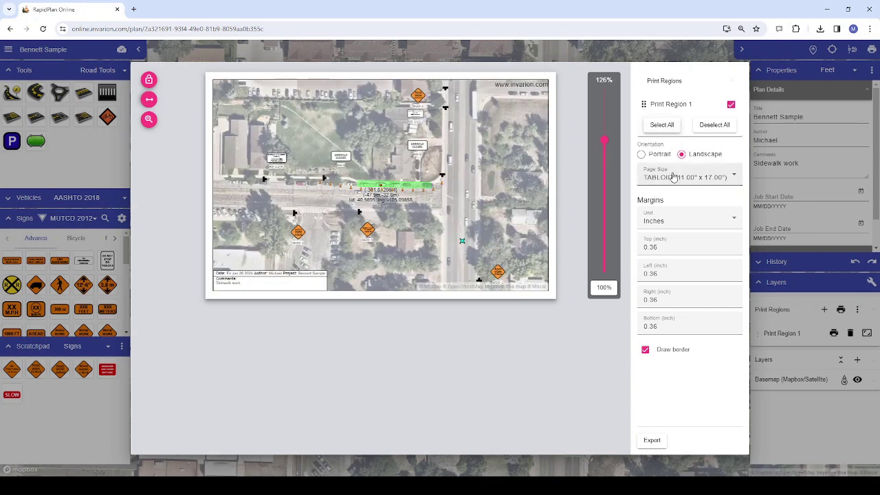
left_click(650, 441)
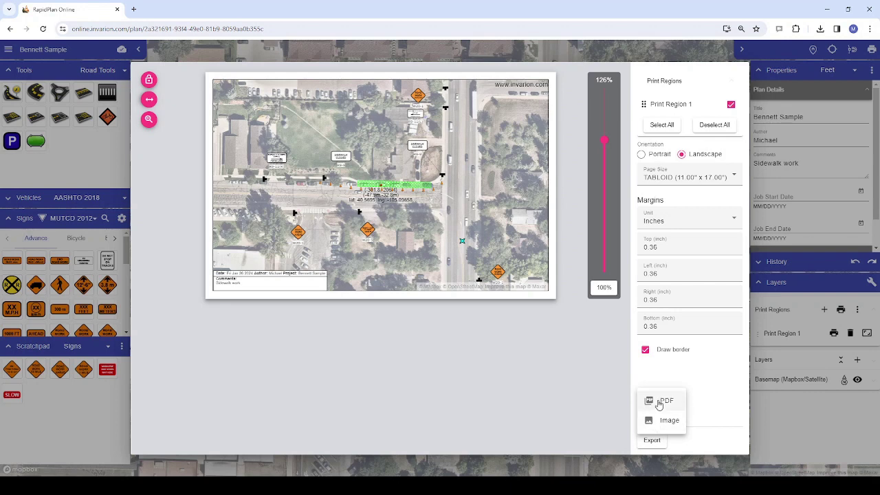
left_click(646, 372)
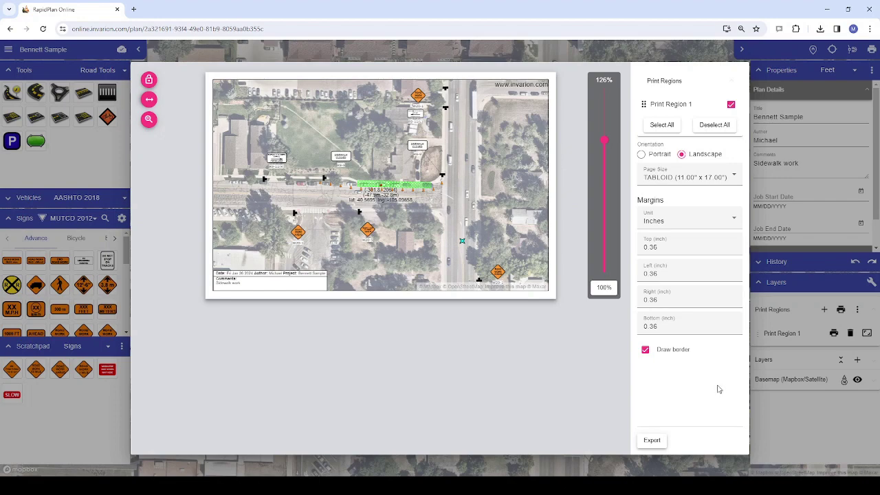
Close the print preview, pan the map west, and add Print Region 2.
left_click(783, 409)
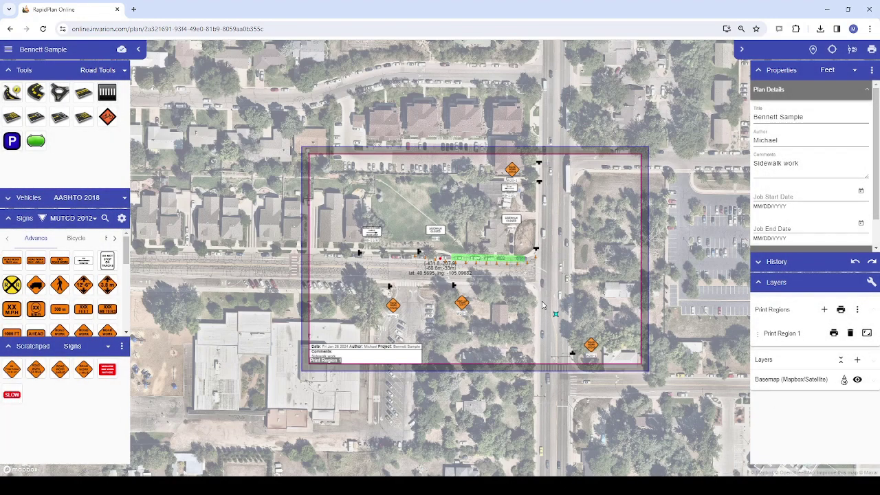
left_click_drag(550, 304, 607, 267)
left_click(824, 309)
left_click(825, 311)
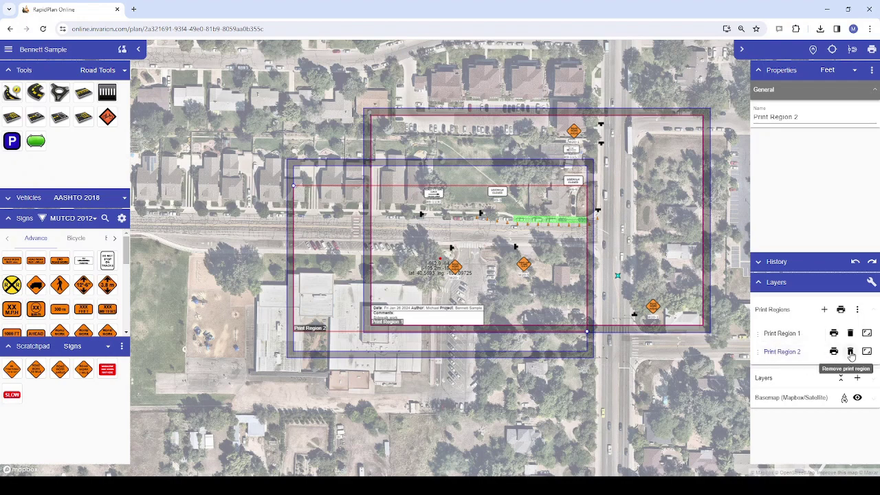
Fit Print Region 2 to its page size and drag it above Print Region 1.
mouse_move(851, 352)
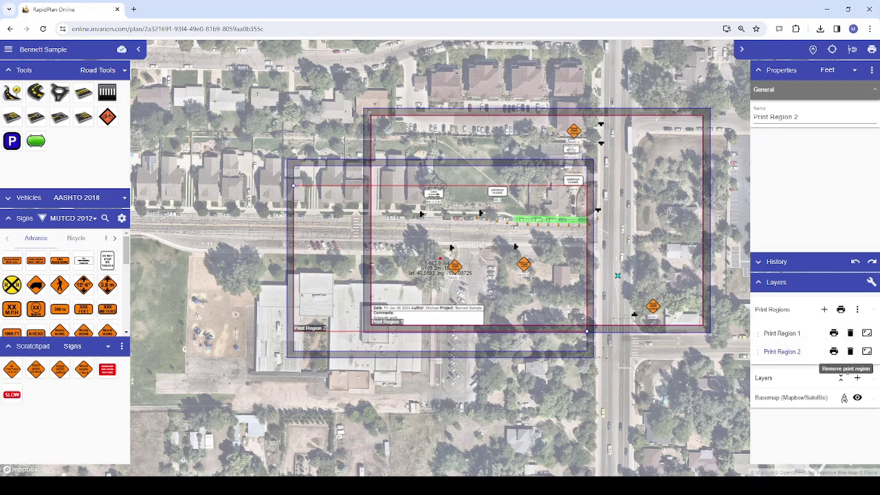
left_click(867, 352)
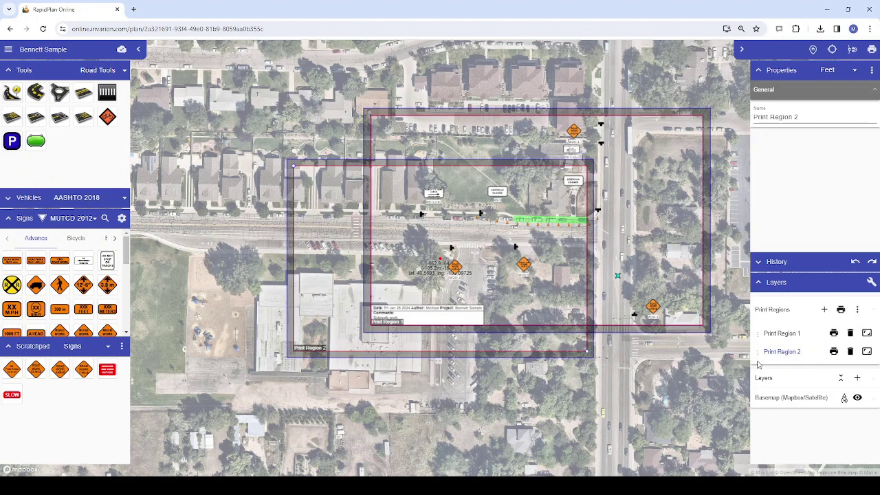
mouse_move(757, 352)
left_mouse_down()
mouse_move(759, 339)
mouse_move(761, 355)
left_mouse_up()
Preview both regions as Tabloid landscape pages (126% and 142%) and reveal the PDF export option.
left_click(842, 311)
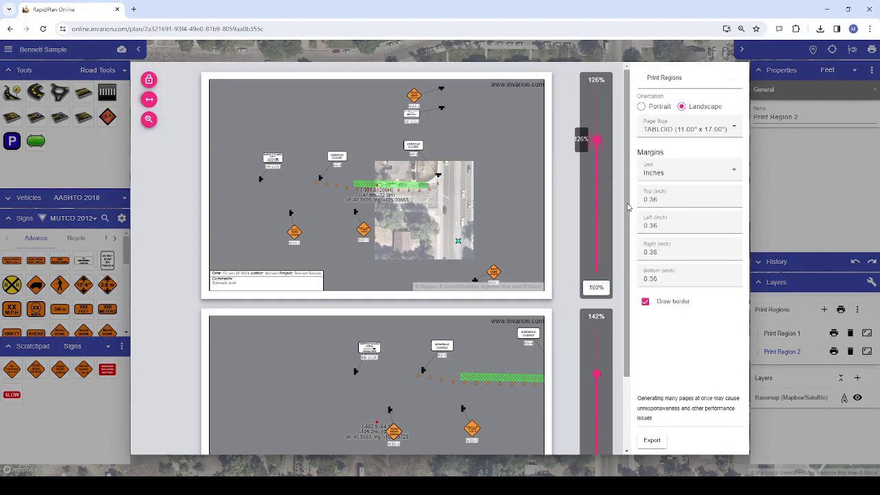
scroll(627, 246, "down", 1)
scroll(626, 246, "down", 1)
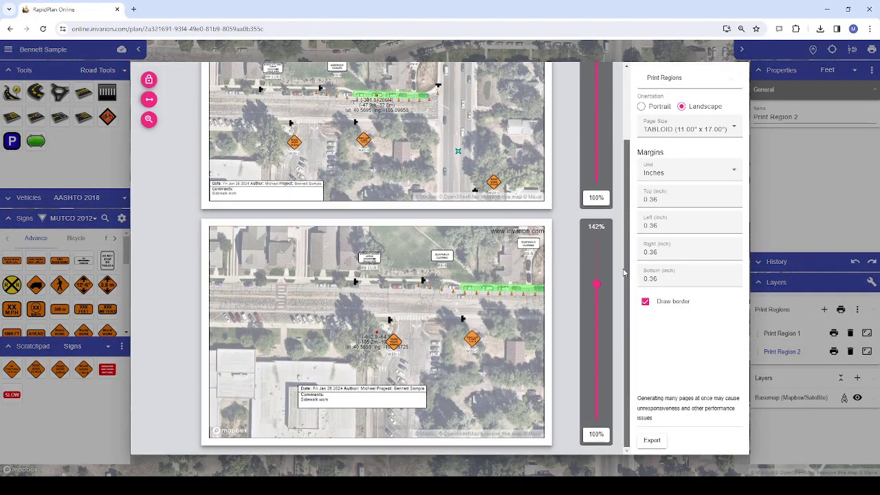
scroll(626, 278, "up", 1)
left_click(665, 442)
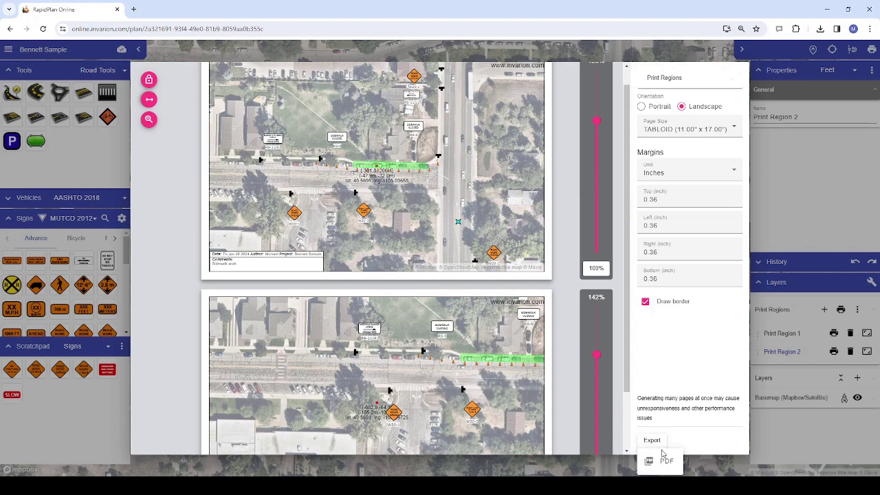